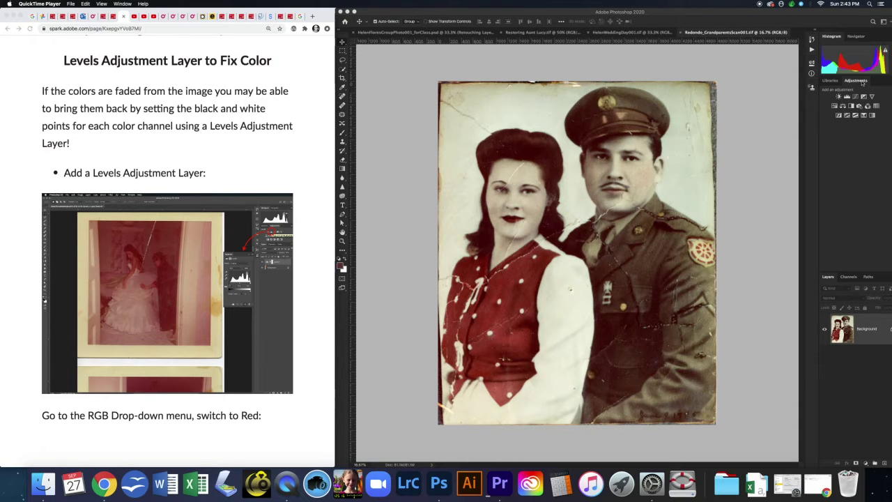
Add a Levels layer to the couple portrait, set to the Red channel, and begin adjusting its black point
click(848, 97)
click(848, 97)
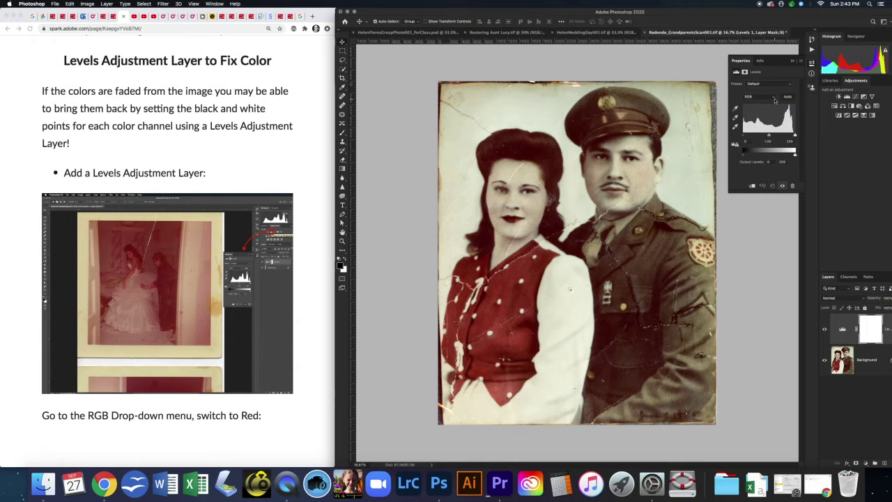
click(774, 98)
click(751, 101)
click(743, 136)
Raise Red's black point, trim its white point, then set Green white to ~247 and Blue white to ~230
drag(744, 136, 752, 136)
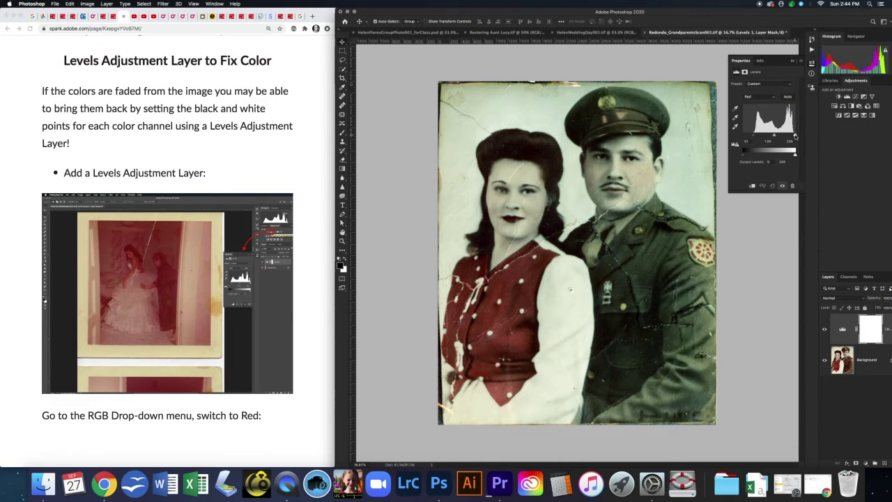
drag(796, 136, 793, 135)
click(773, 98)
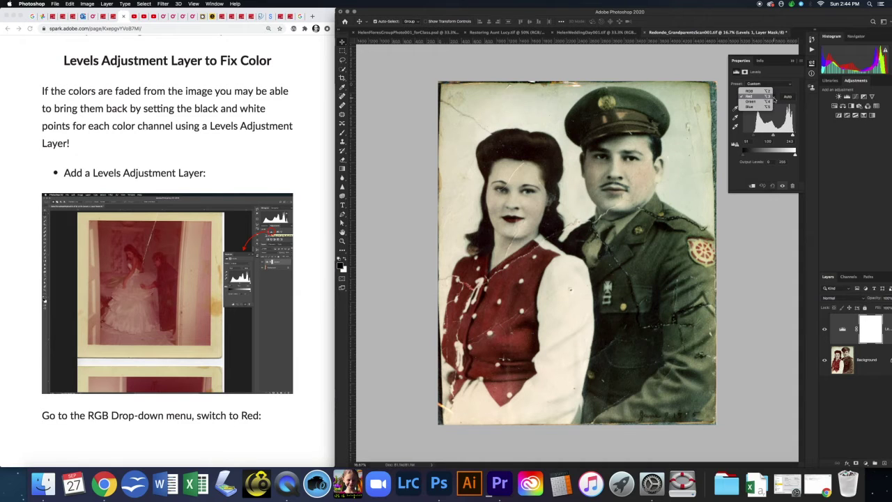
click(762, 101)
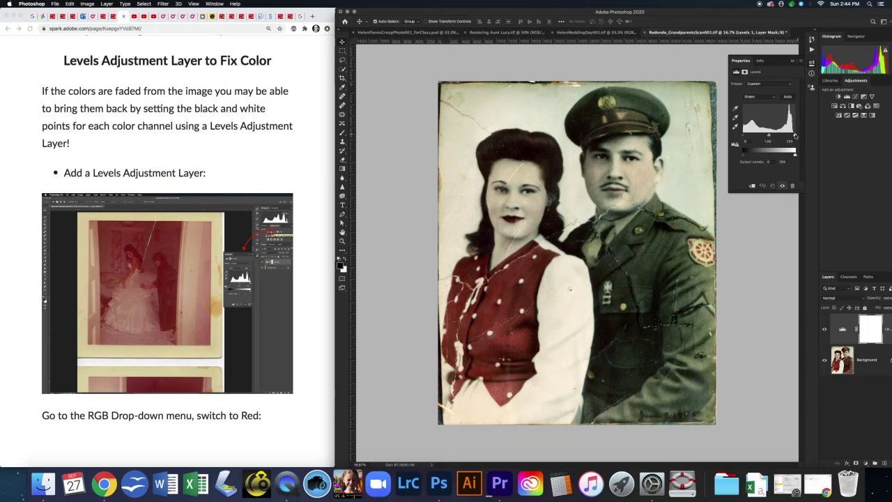
drag(796, 135, 794, 136)
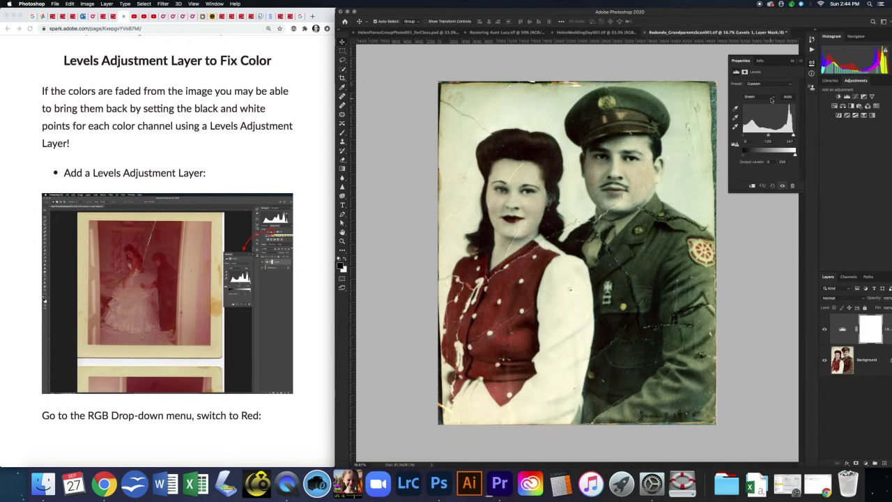
click(774, 99)
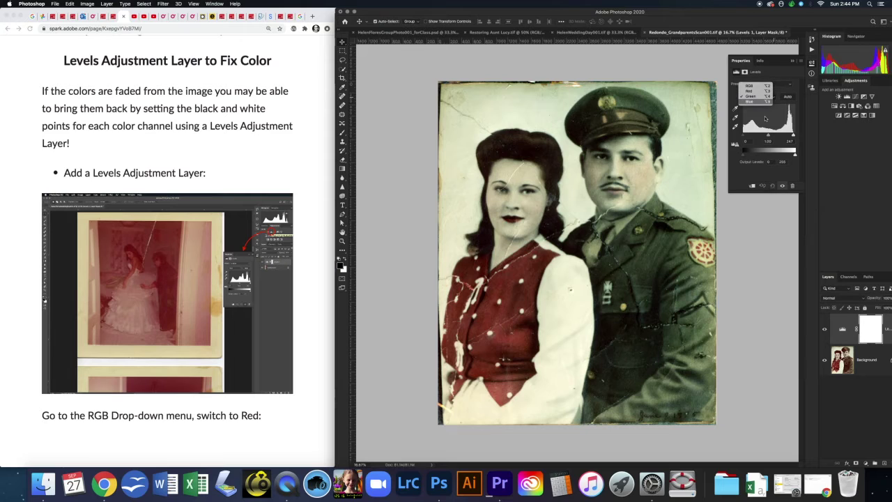
click(749, 102)
drag(797, 135, 792, 136)
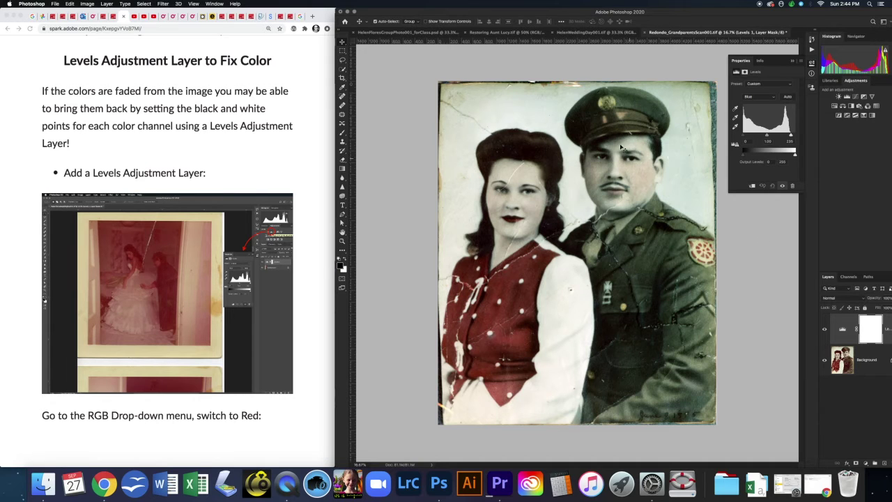
Hide and re-show the portrait's Levels layer to compare before and after
click(825, 330)
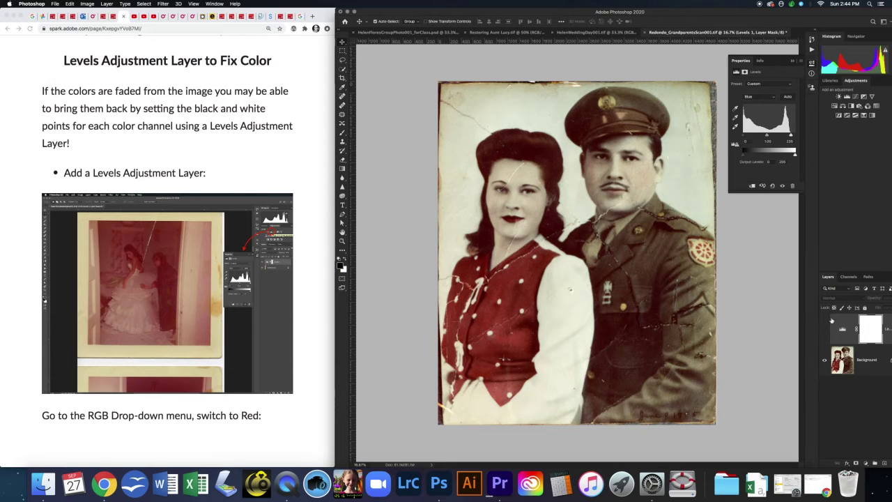
click(825, 330)
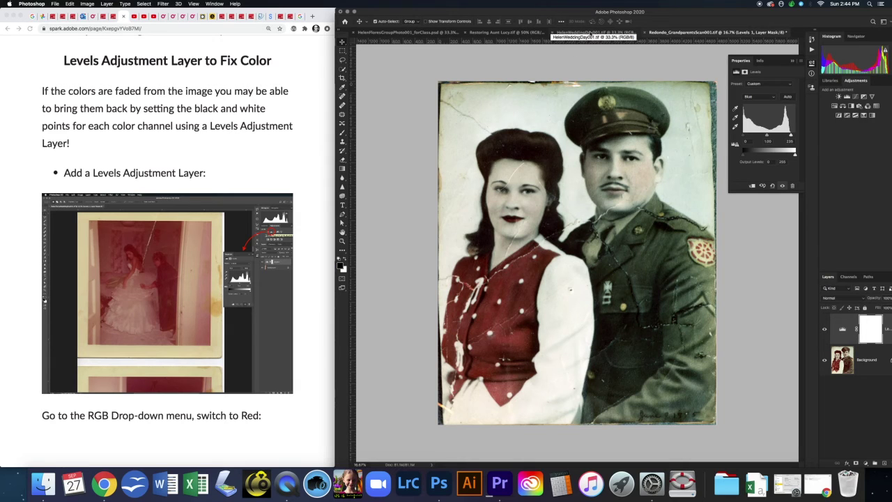
On the wedding photo, close the properties display and add a Levels layer set to Red
click(590, 33)
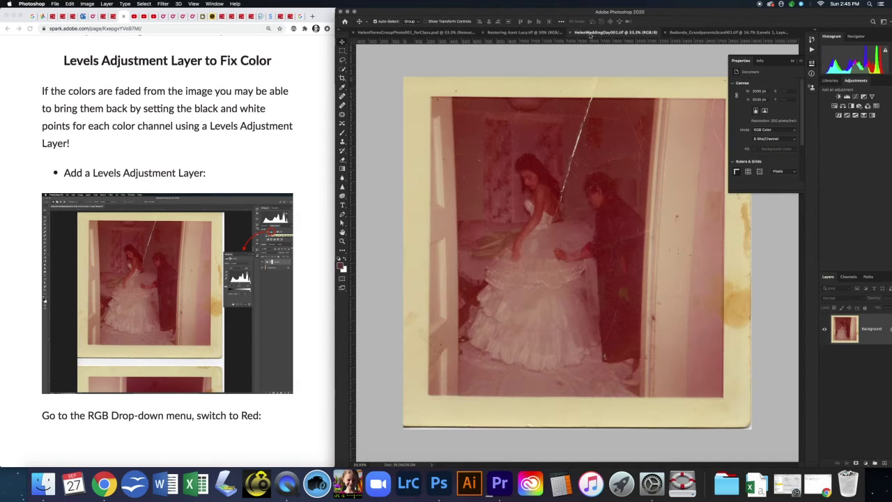
click(793, 62)
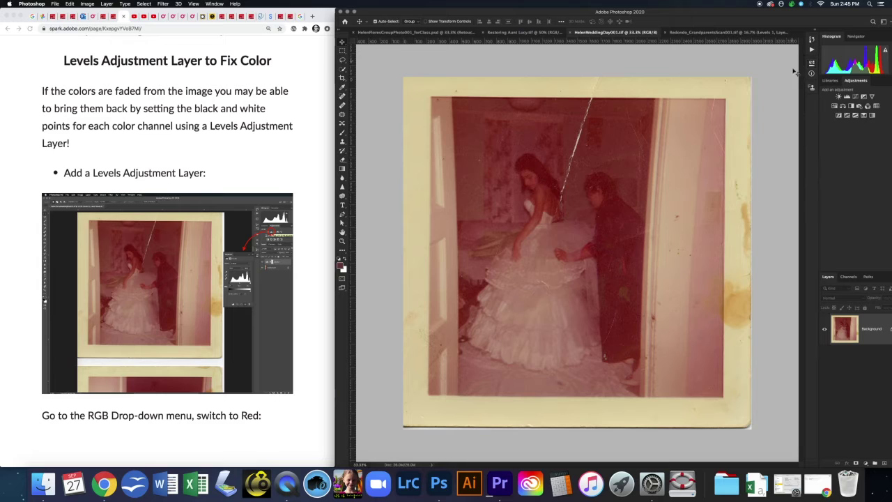
click(847, 96)
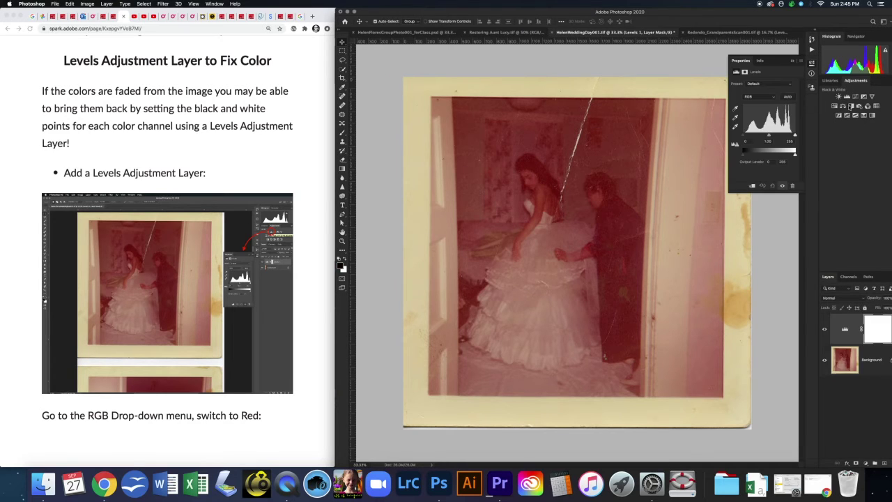
click(764, 97)
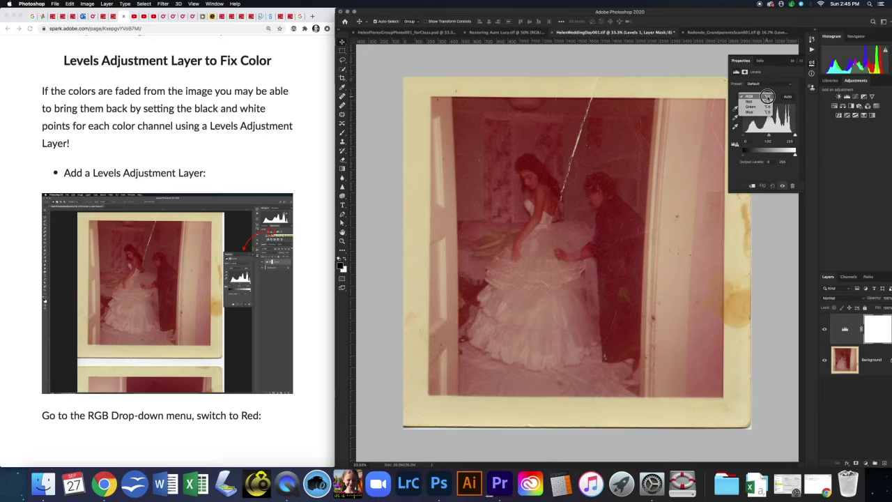
click(755, 103)
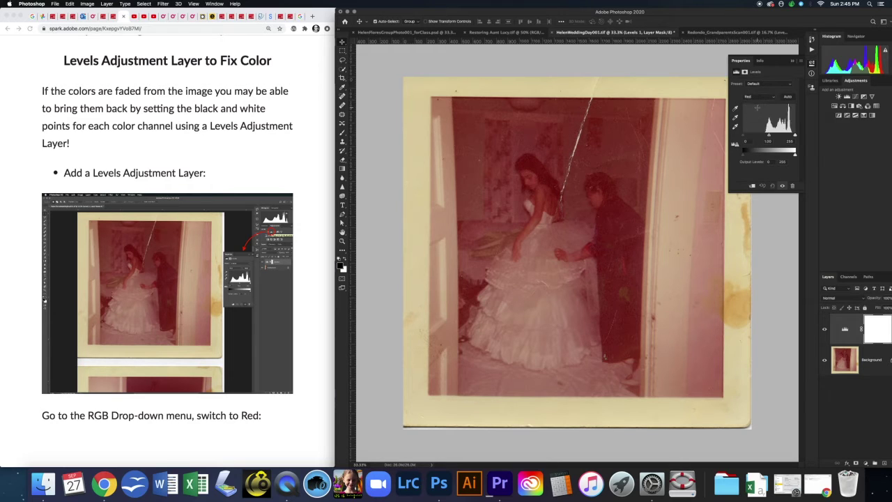
Pull Red's white point in, set Green's black up and white to 224, and Blue to 10 and 187
drag(796, 135, 765, 135)
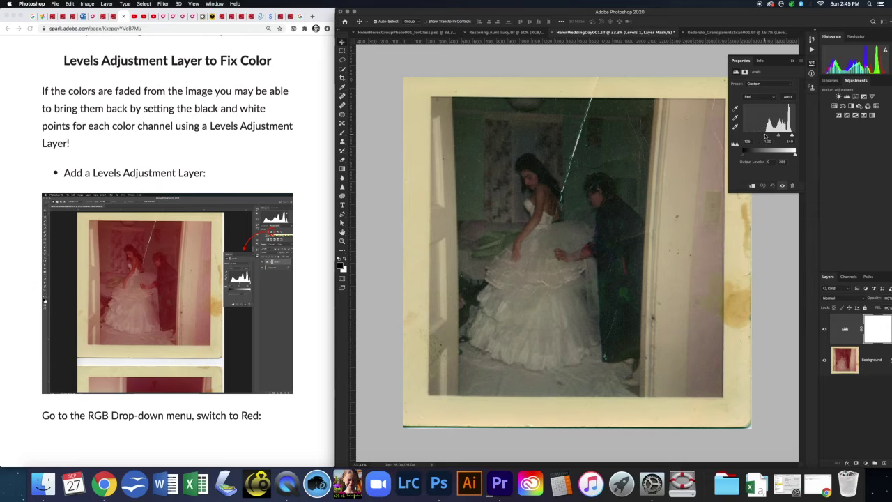
click(775, 99)
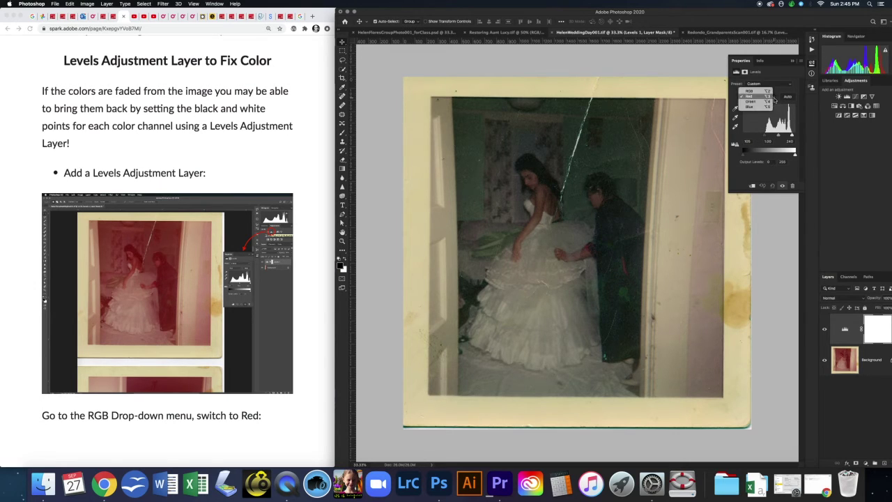
click(759, 106)
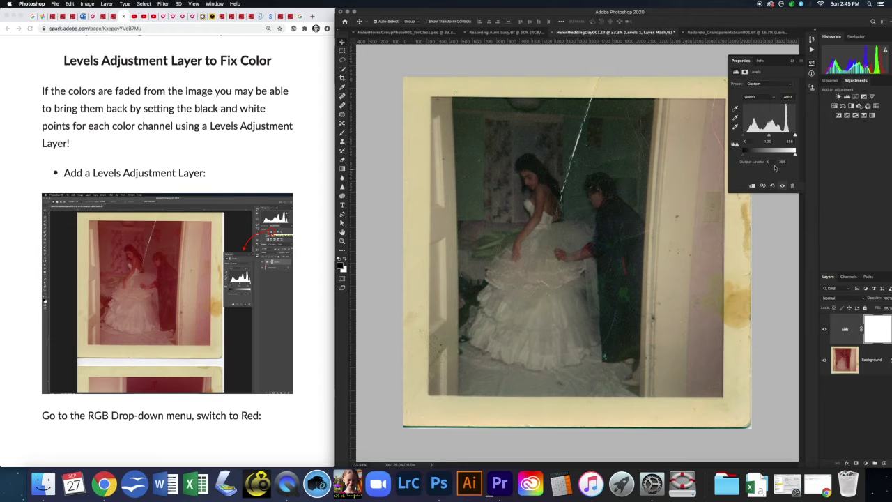
drag(744, 137, 746, 135)
drag(796, 136, 789, 135)
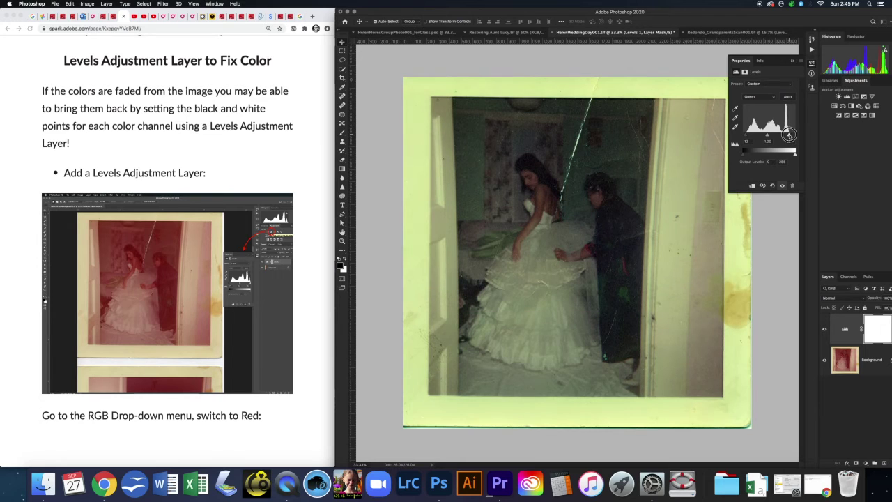
click(773, 97)
click(761, 102)
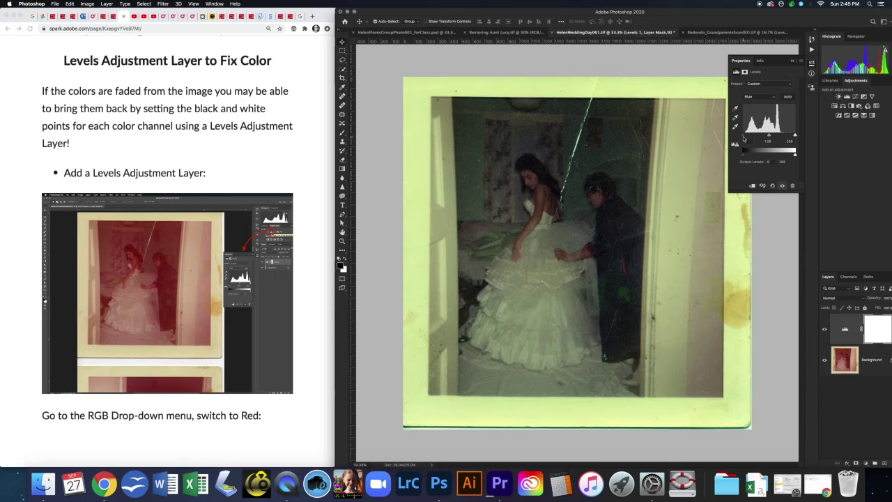
drag(746, 136, 782, 134)
Toggle the wedding photo's Levels layer off and on, close Properties, and show the History panel
click(825, 330)
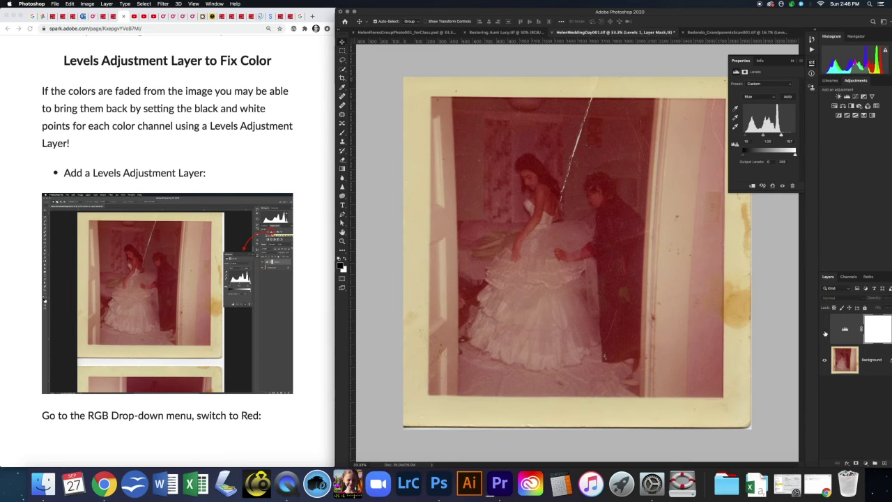
click(825, 331)
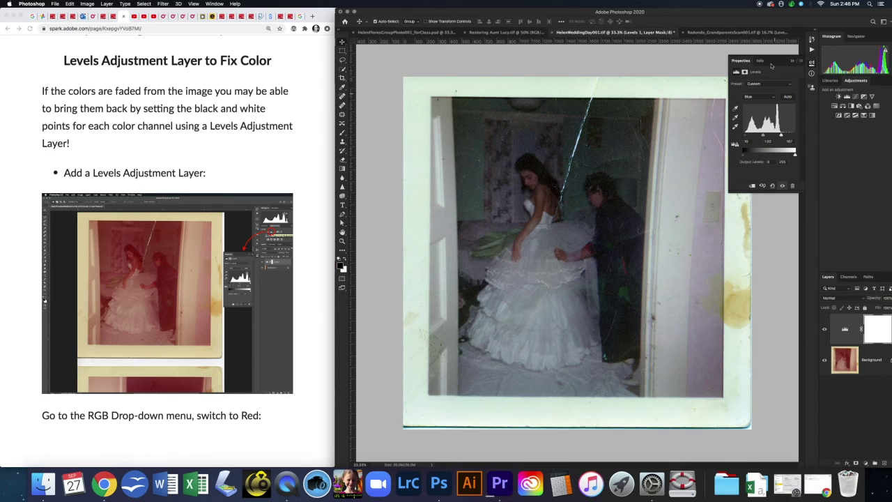
click(792, 62)
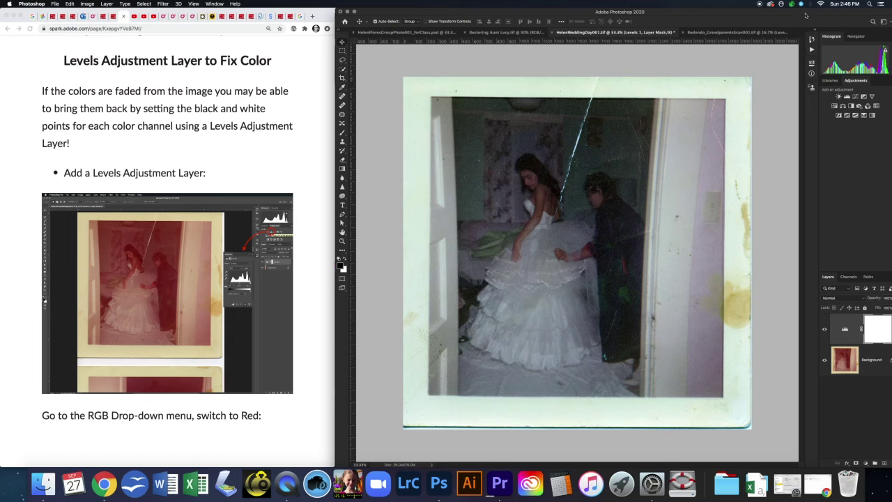
drag(797, 14, 783, 12)
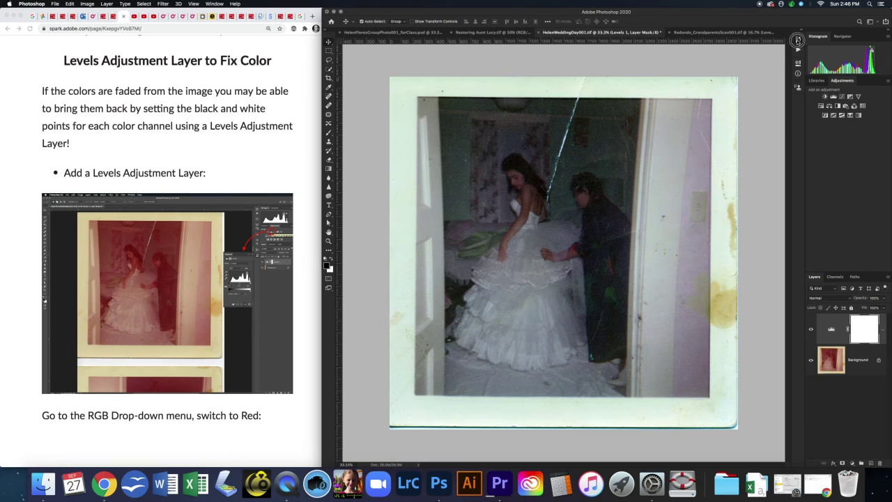
click(799, 40)
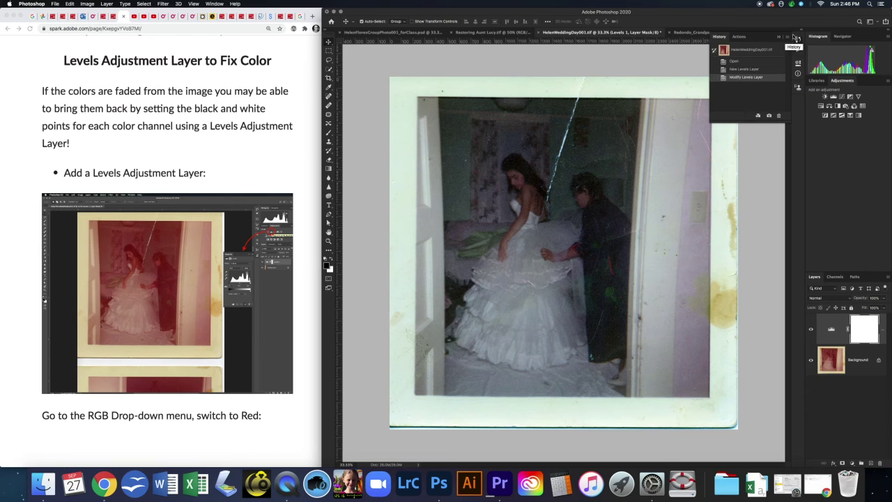